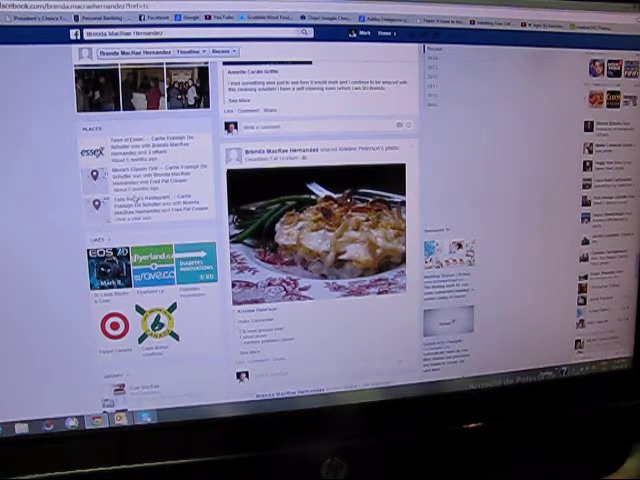
scroll(310, 257, "up", 3)
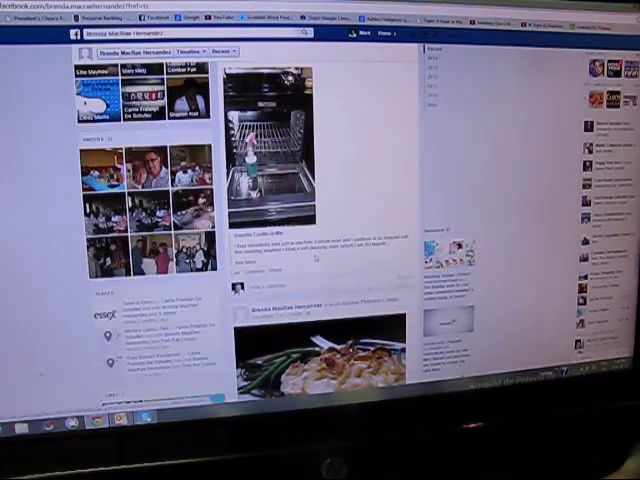
scroll(310, 257, "down", 3)
scroll(314, 258, "down", 3)
scroll(314, 258, "up", 1)
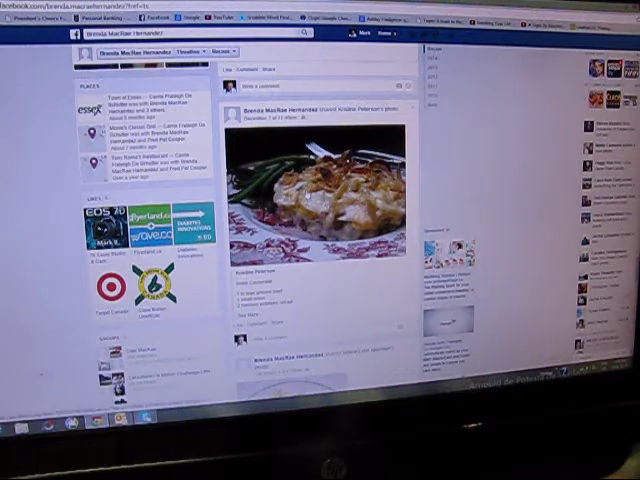
Open the casserole photo in Facebook's viewer and expand its full Hobo Casserole caption.
left_click(338, 210)
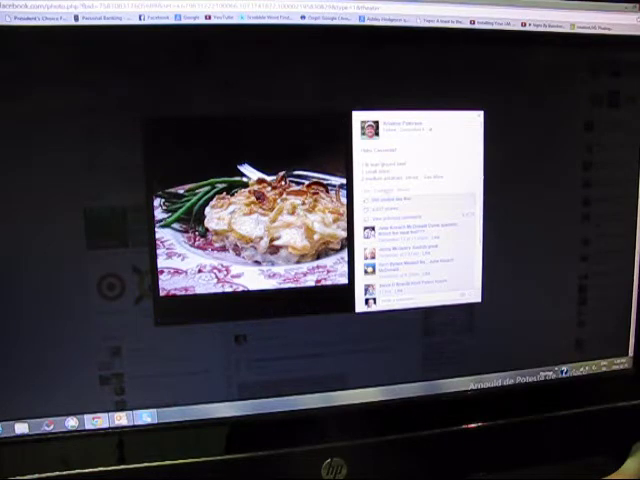
left_click(435, 180)
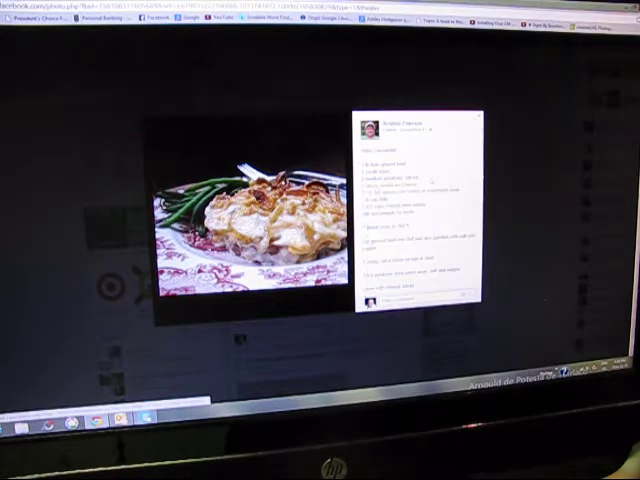
scroll(430, 212, "down", 3)
scroll(428, 210, "down", 3)
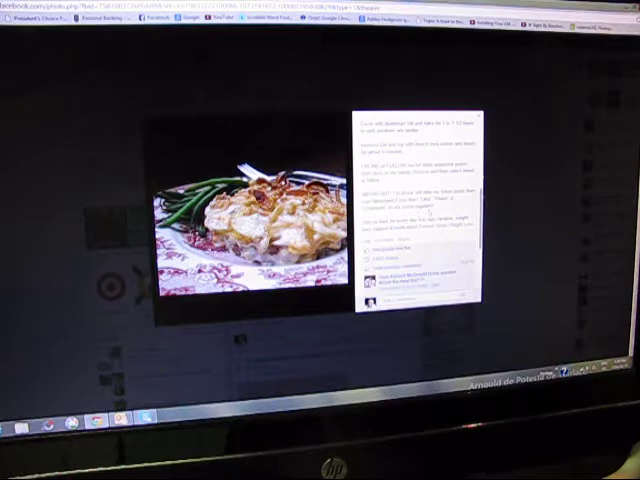
scroll(428, 210, "up", 6)
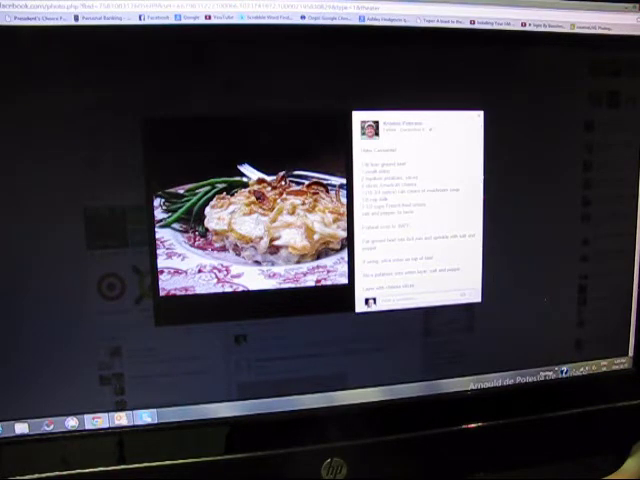
Highlight the Hobo Casserole caption from its title through the directions and copy it.
left_click_drag(362, 148, 440, 255)
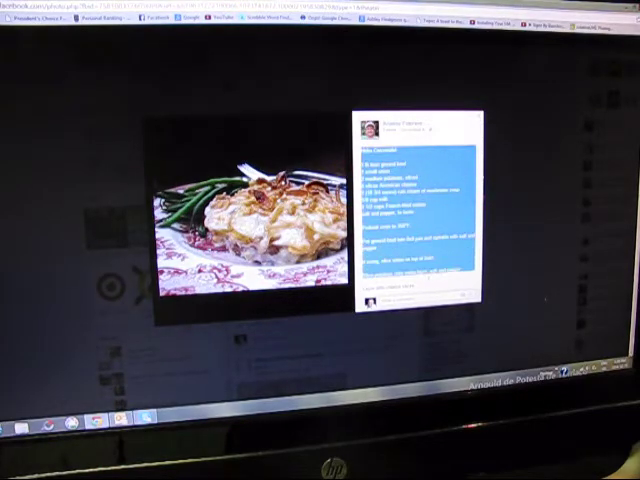
mouse_move(440, 258)
left_mouse_down()
mouse_move(440, 300)
mouse_move(420, 240)
mouse_move(420, 210)
left_mouse_up()
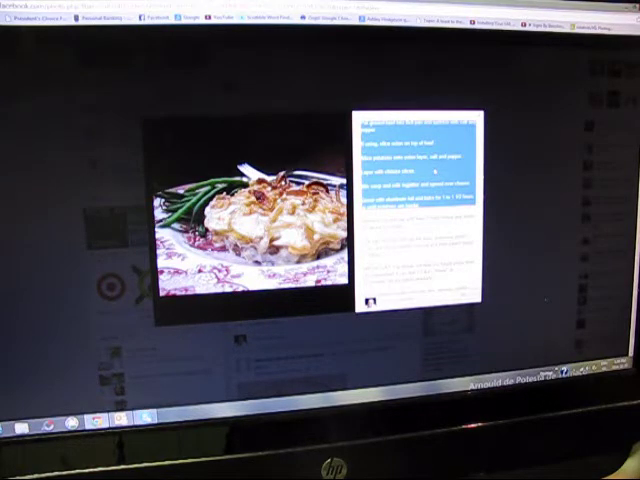
right_click(440, 172)
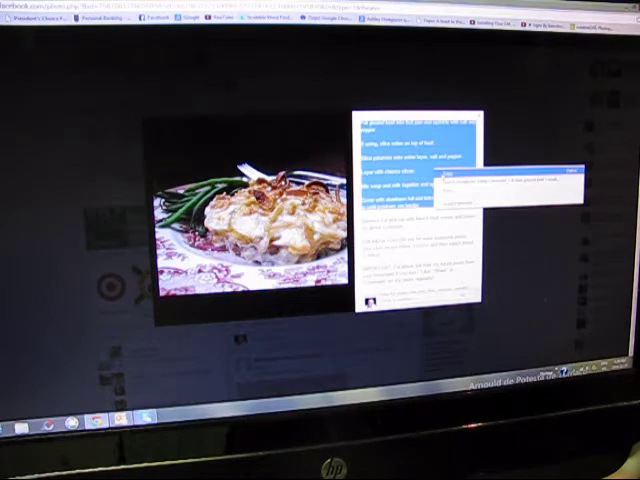
left_click(442, 175)
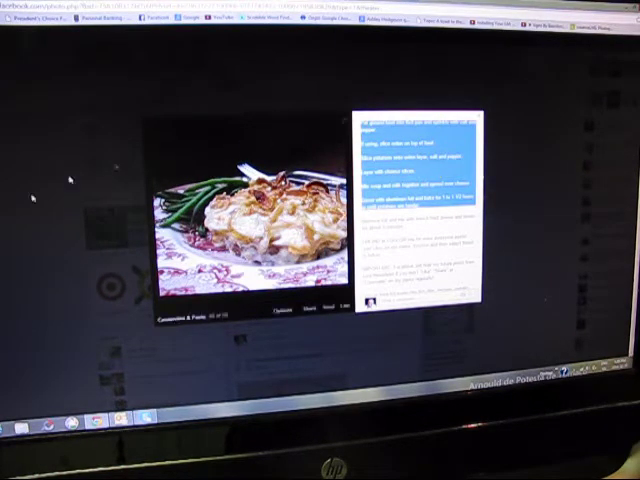
key("super")
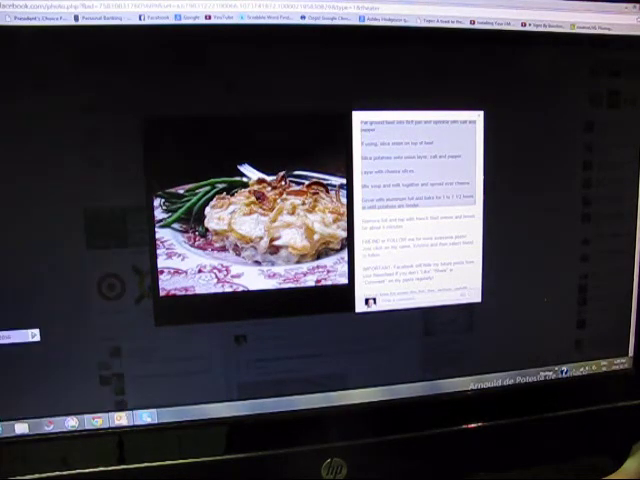
Paste the Hobo Casserole title, ingredients and directions into the blank Word document, then return to Facebook.
key("alt+Tab")
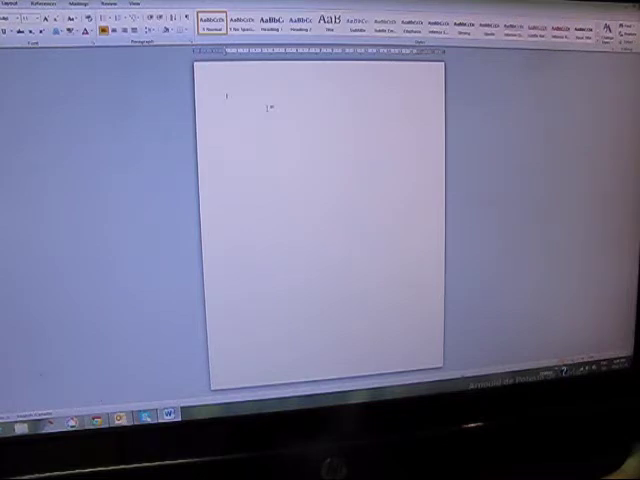
key("ctrl+v")
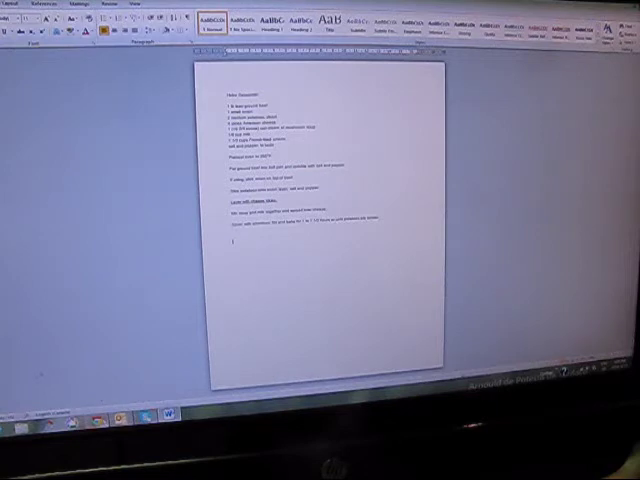
key("alt+Tab")
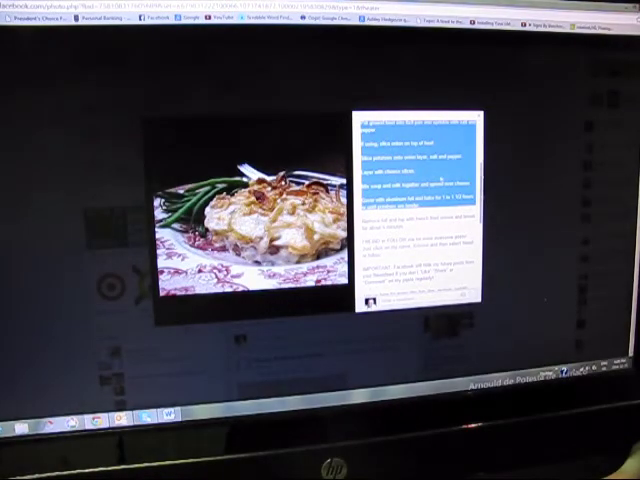
Copy the casserole image from Facebook's photo viewer and bring the recipe Word document forward.
left_click(294, 187)
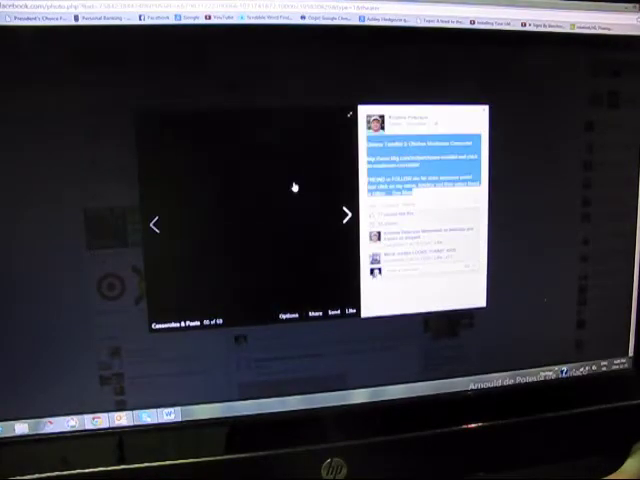
left_click(155, 222)
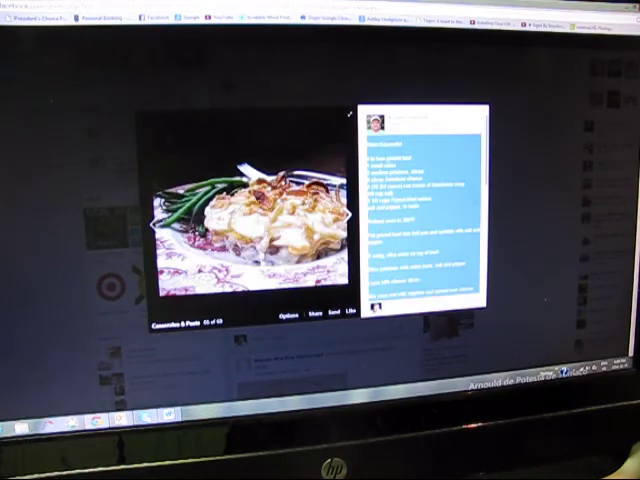
right_click(245, 195)
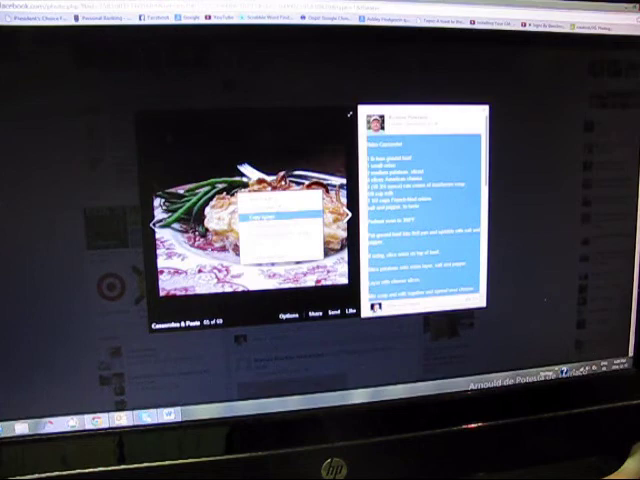
left_click(262, 214)
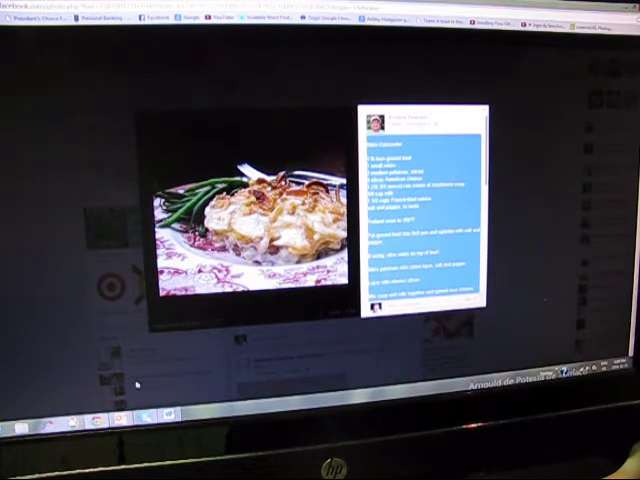
left_click(168, 416)
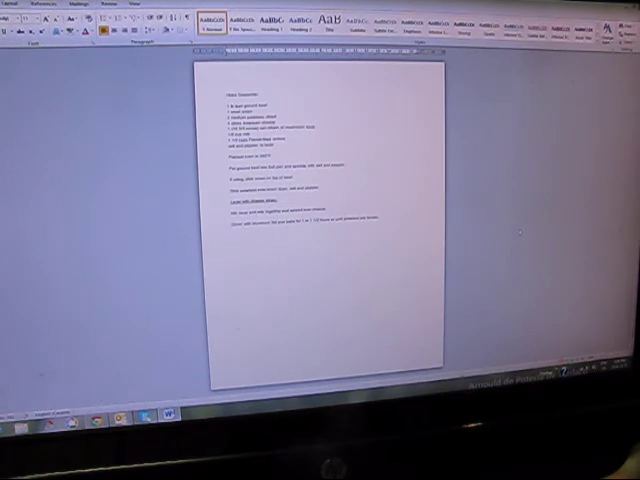
Paste the casserole photo beneath the recipe directions and shrink it with a corner handle.
key("ctrl+v")
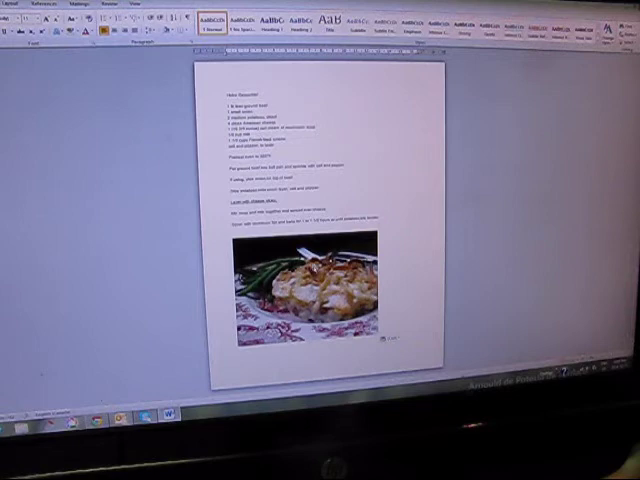
left_click_drag(236, 340, 238, 310)
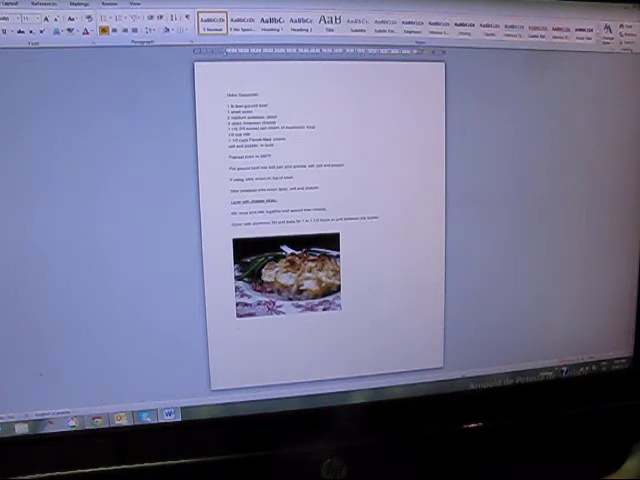
Save the recipe document into the My Recipes folder through Save As.
key("alt+f")
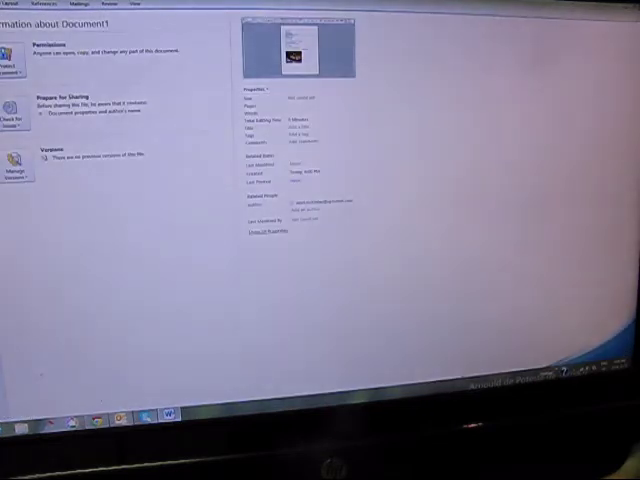
key("a")
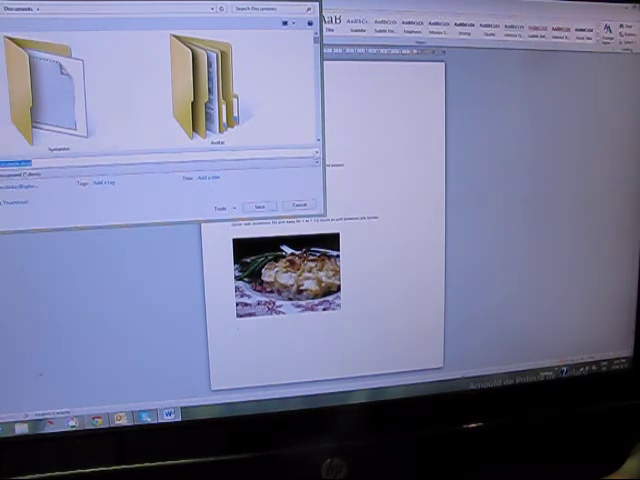
scroll(160, 90, "down", 1)
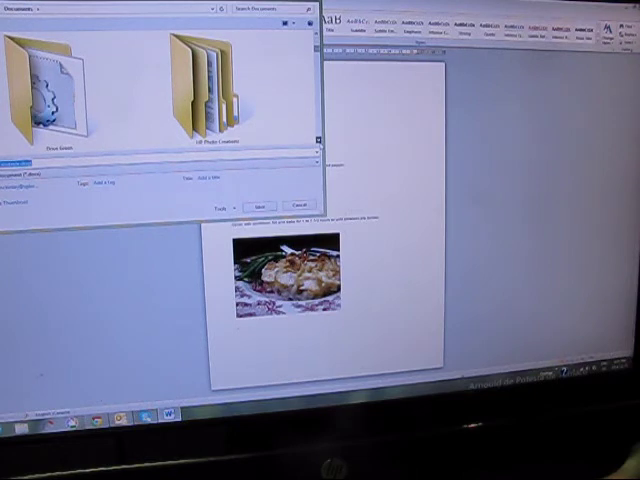
scroll(160, 90, "down", 1)
scroll(160, 90, "down", 1)
scroll(160, 90, "down", 1)
scroll(160, 90, "down", 1)
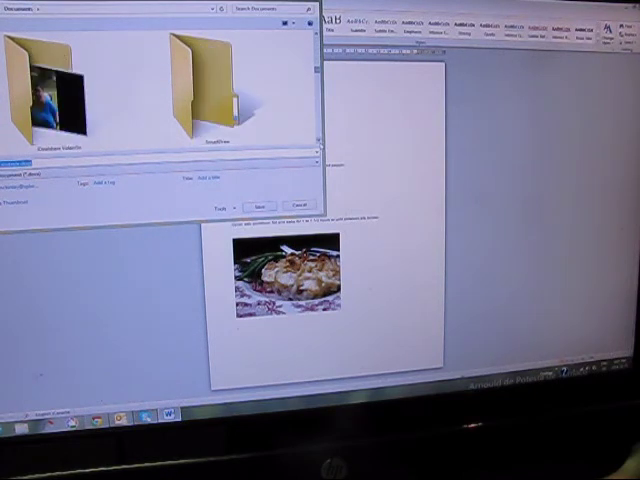
scroll(160, 90, "down", 1)
scroll(160, 90, "down", 1)
scroll(160, 90, "down", 1)
scroll(160, 90, "down", 1)
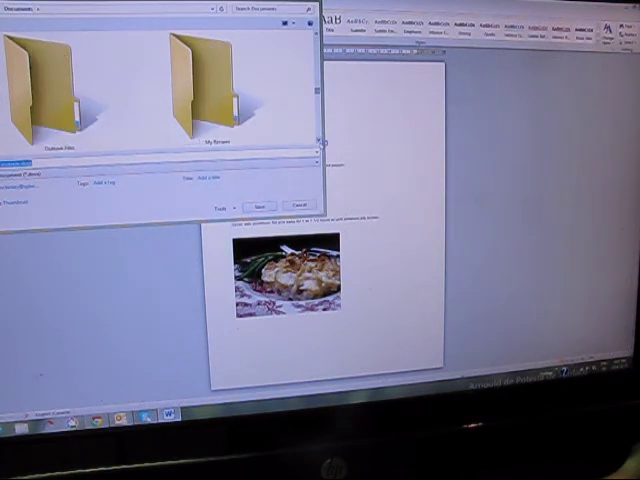
scroll(160, 90, "down", 1)
scroll(222, 88, "up", 1)
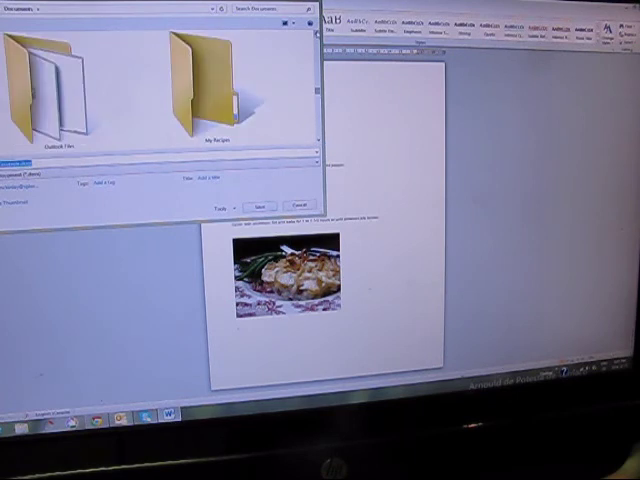
double_click(222, 90)
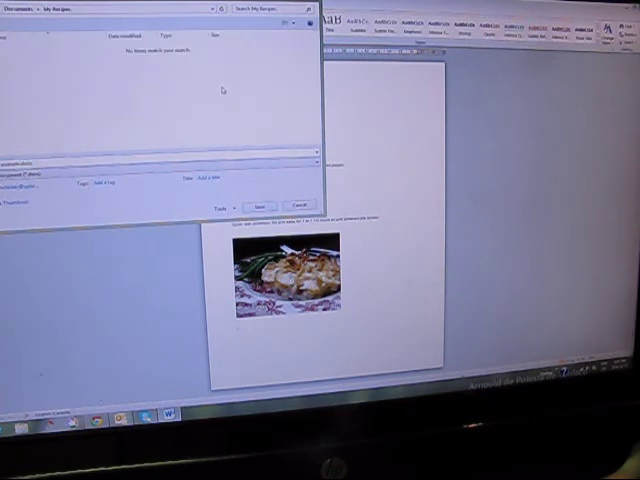
left_click(262, 208)
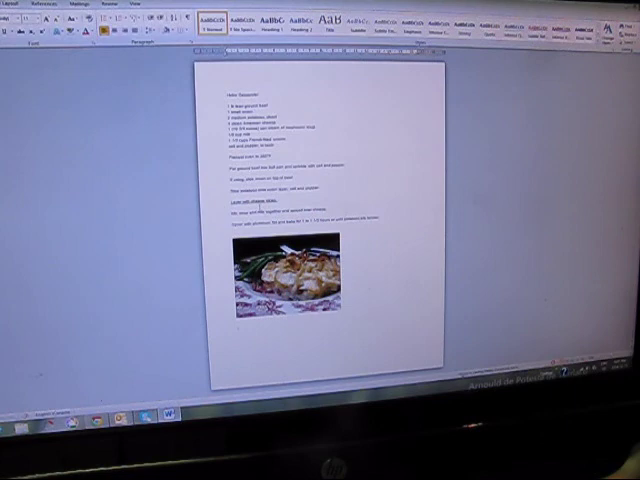